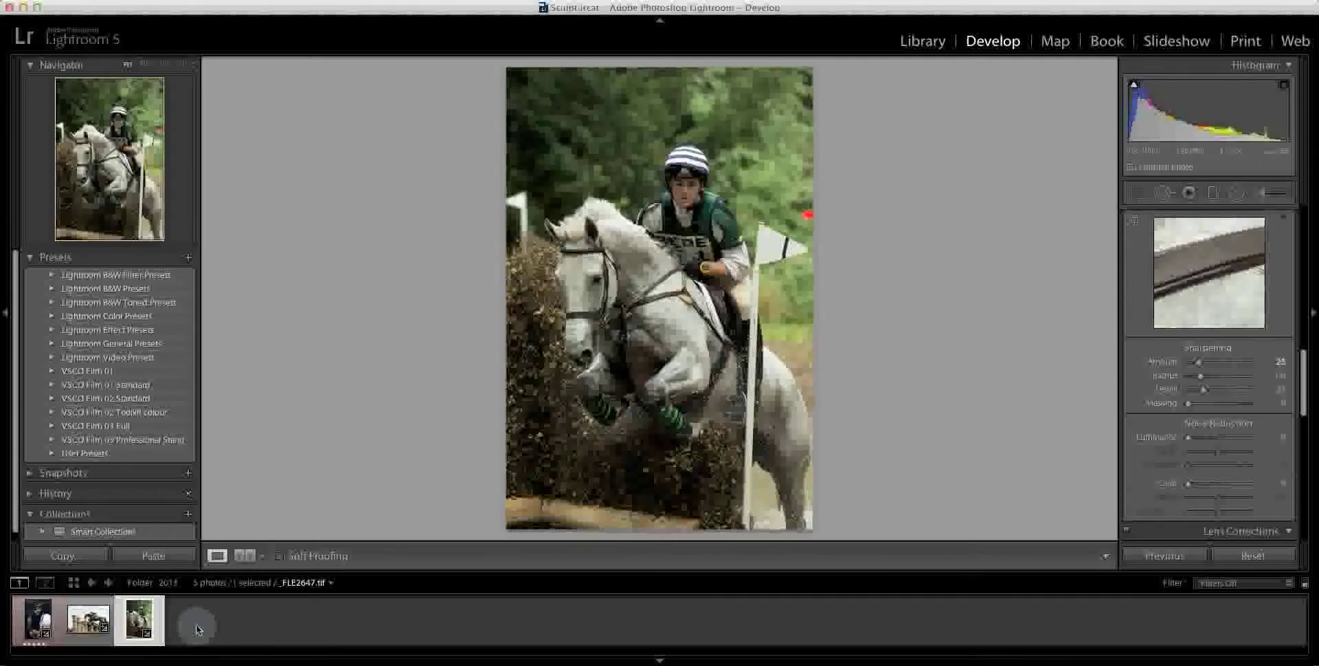
Create a virtual copy of the photo _FLE2647.tif.
right_click(143, 623)
key(Escape)
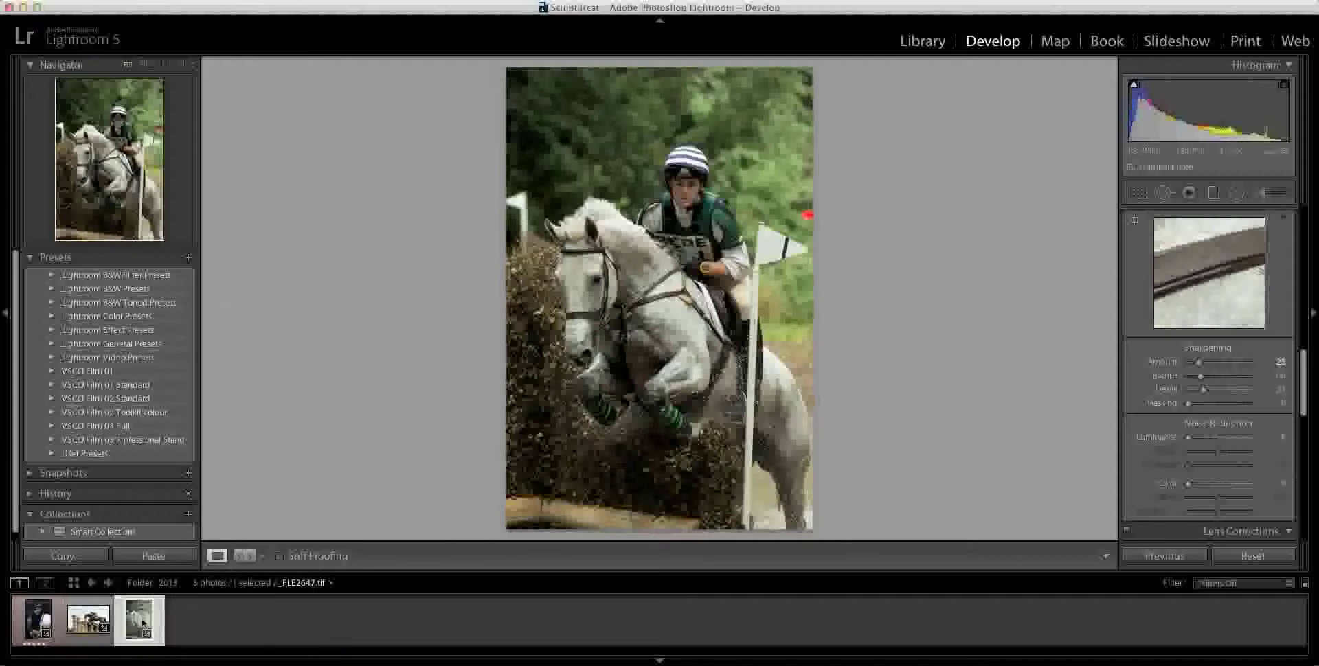
right_click(143, 623)
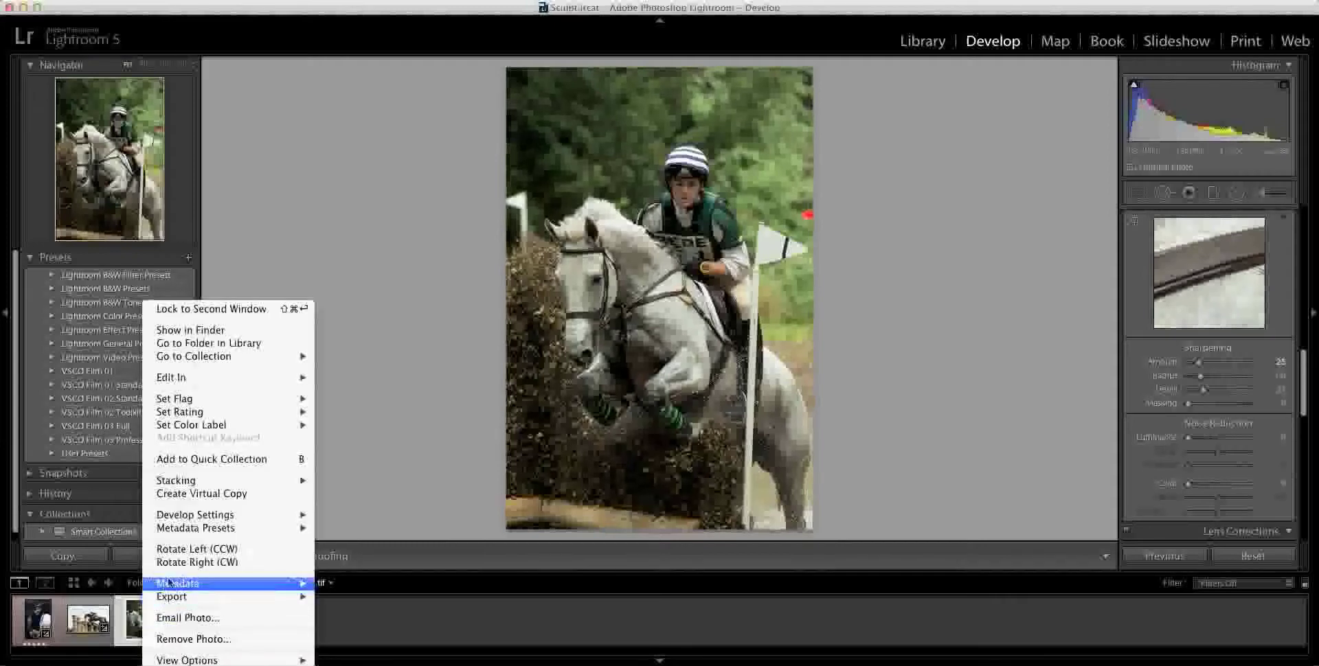
click(199, 495)
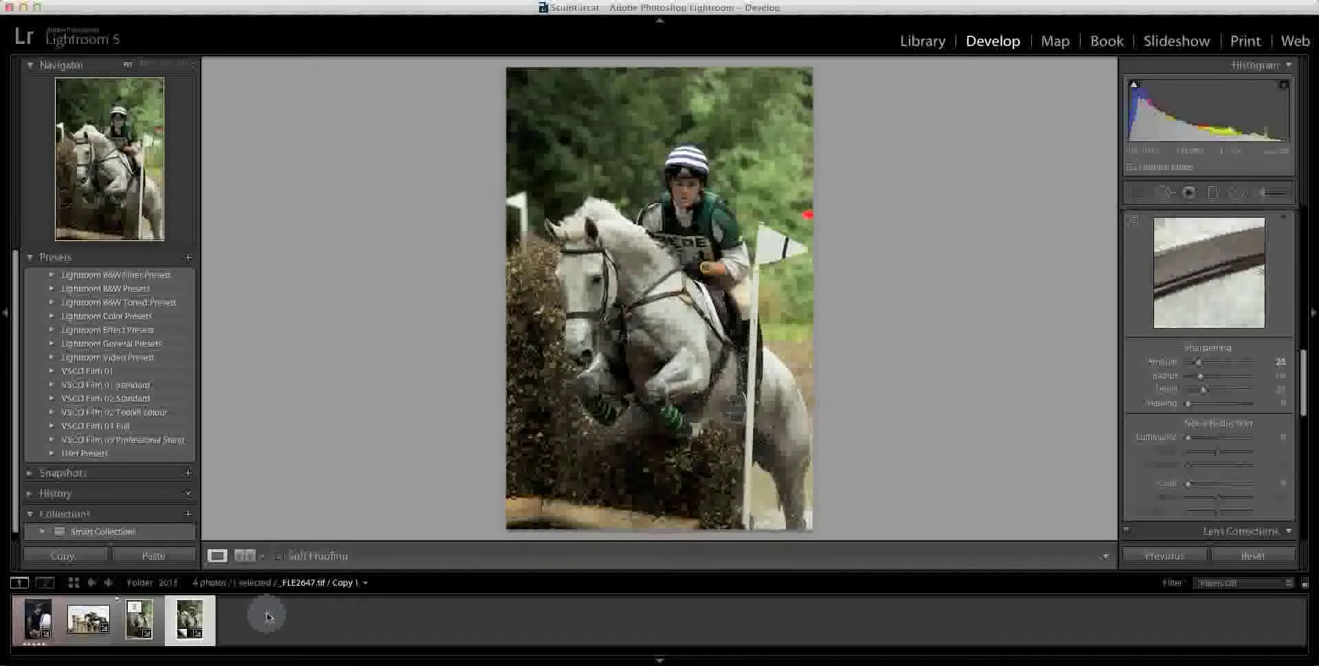
Adjust the copy's basic tone with Exposure +0.20, Shadows +29 and Blacks +39, and fine-tune the Clarity.
scroll(1178, 266, up, 5)
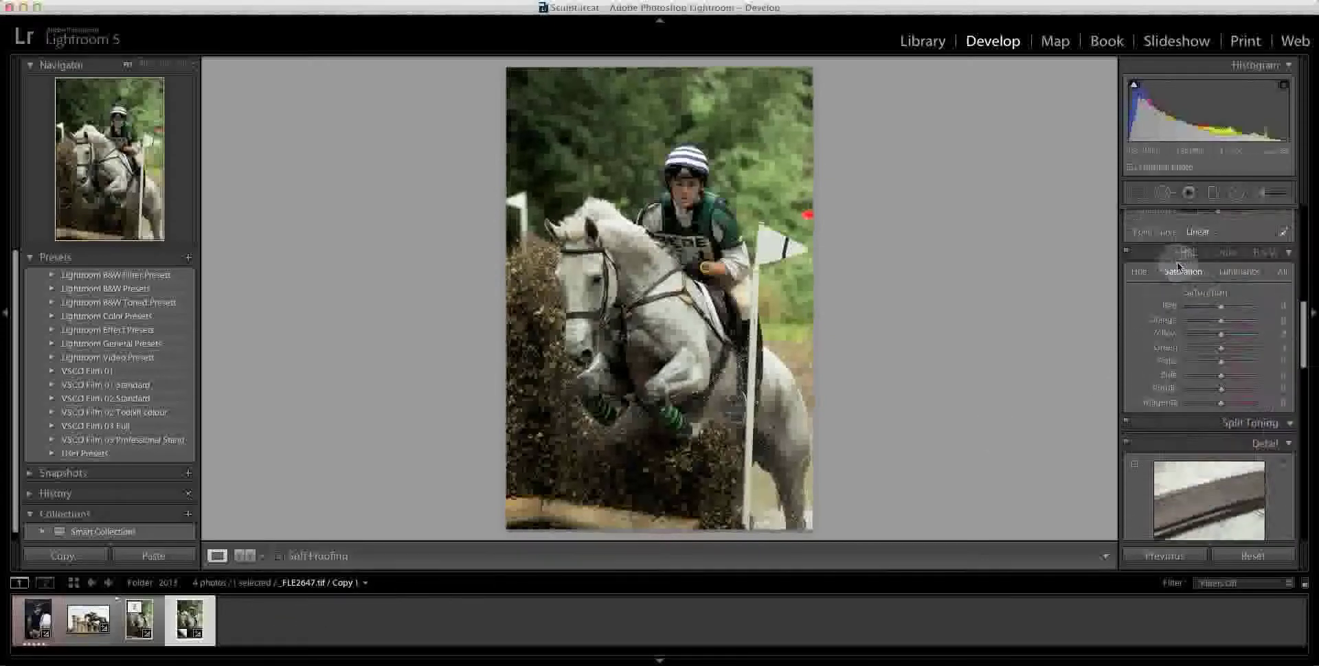
scroll(1177, 267, up, 10)
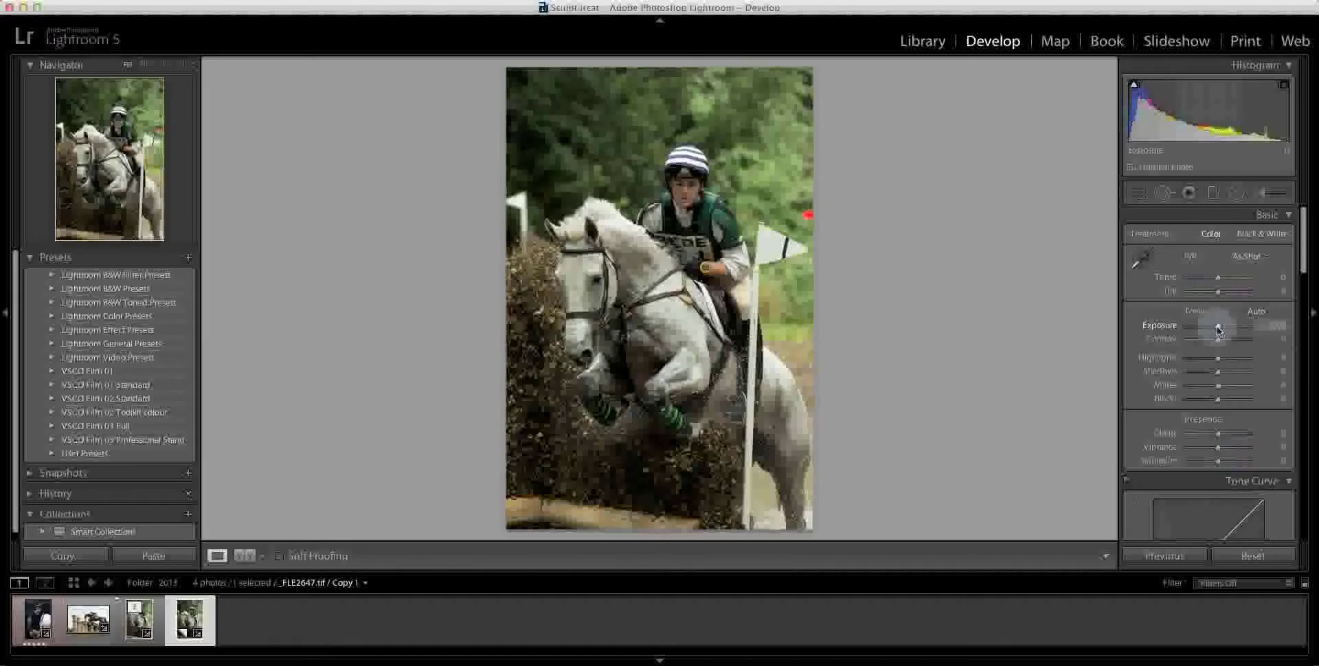
drag(1217, 330, 1219, 329)
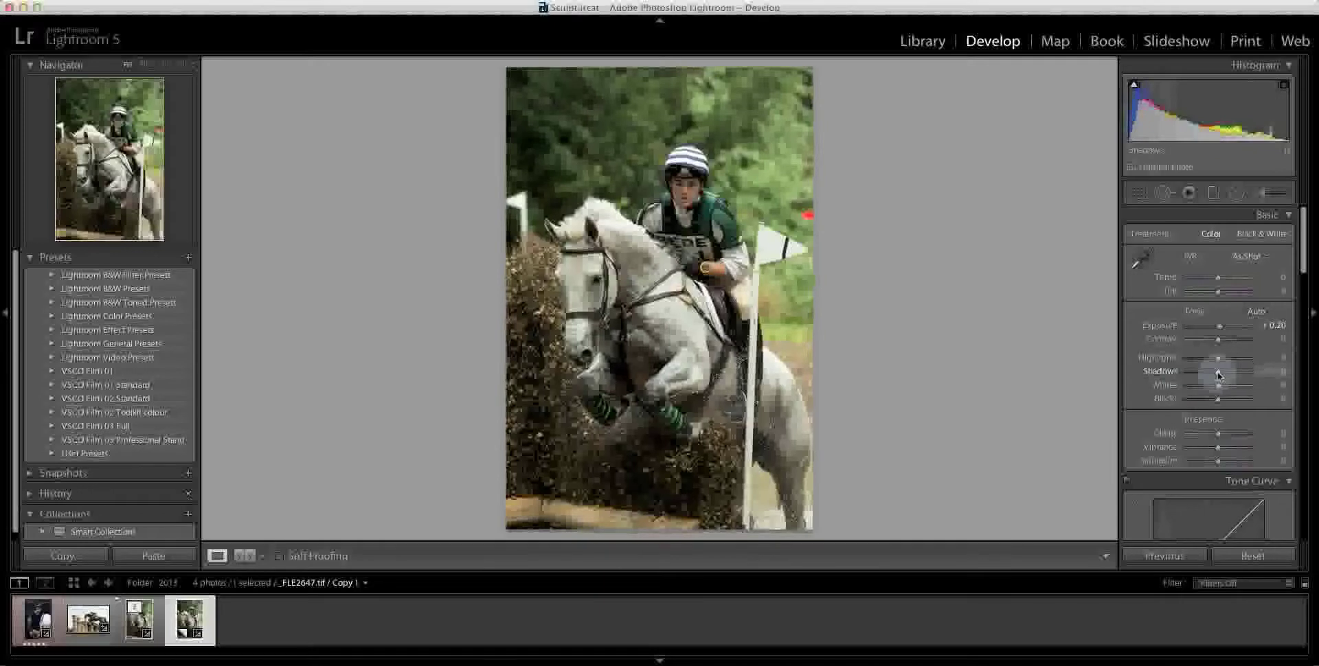
drag(1217, 373, 1224, 373)
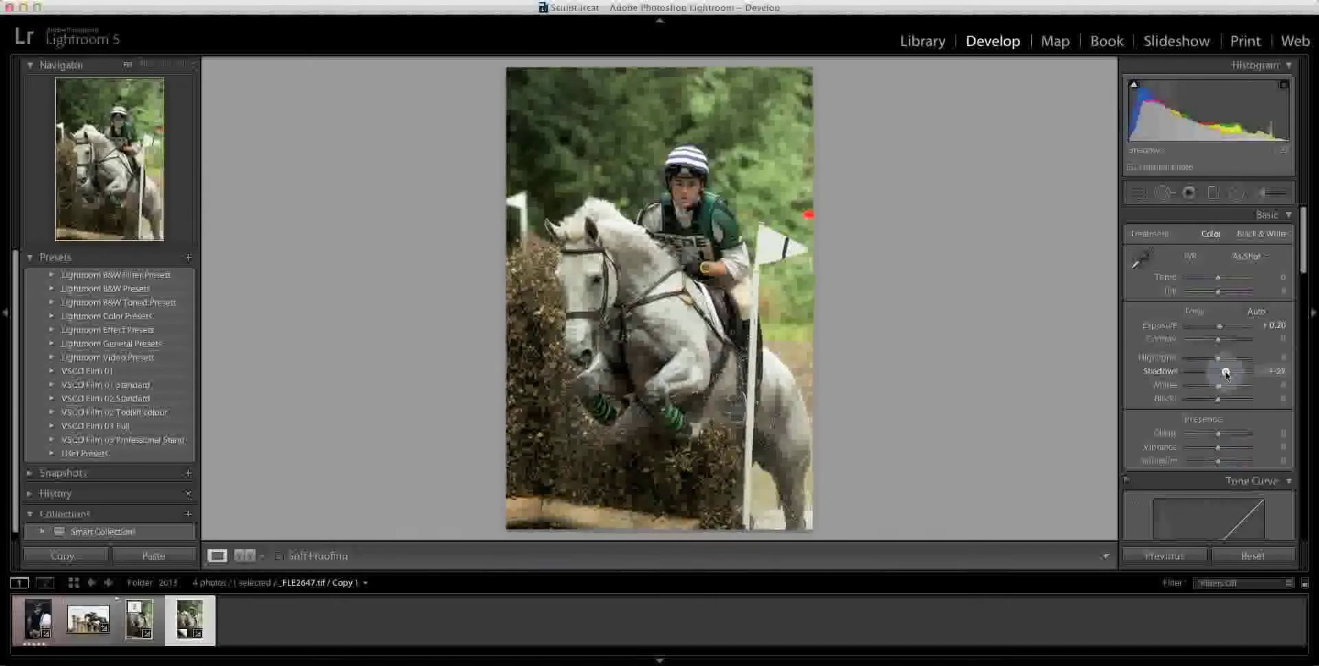
drag(1225, 373, 1227, 374)
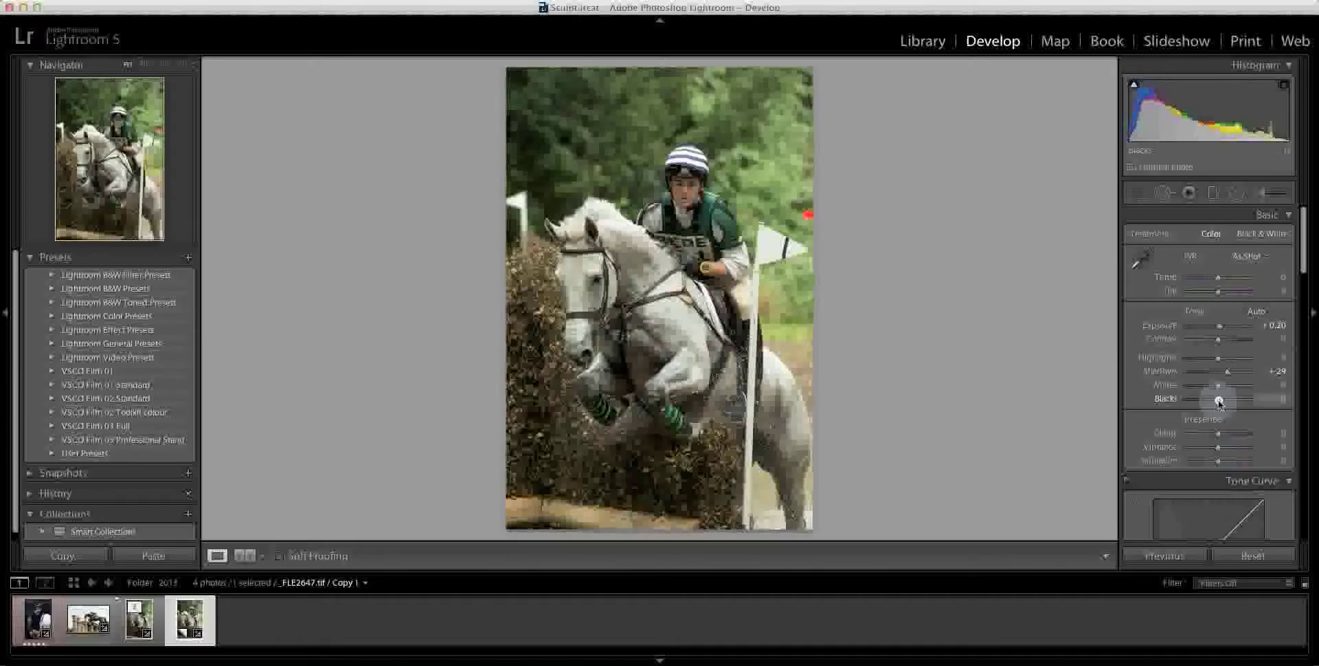
drag(1218, 400, 1230, 403)
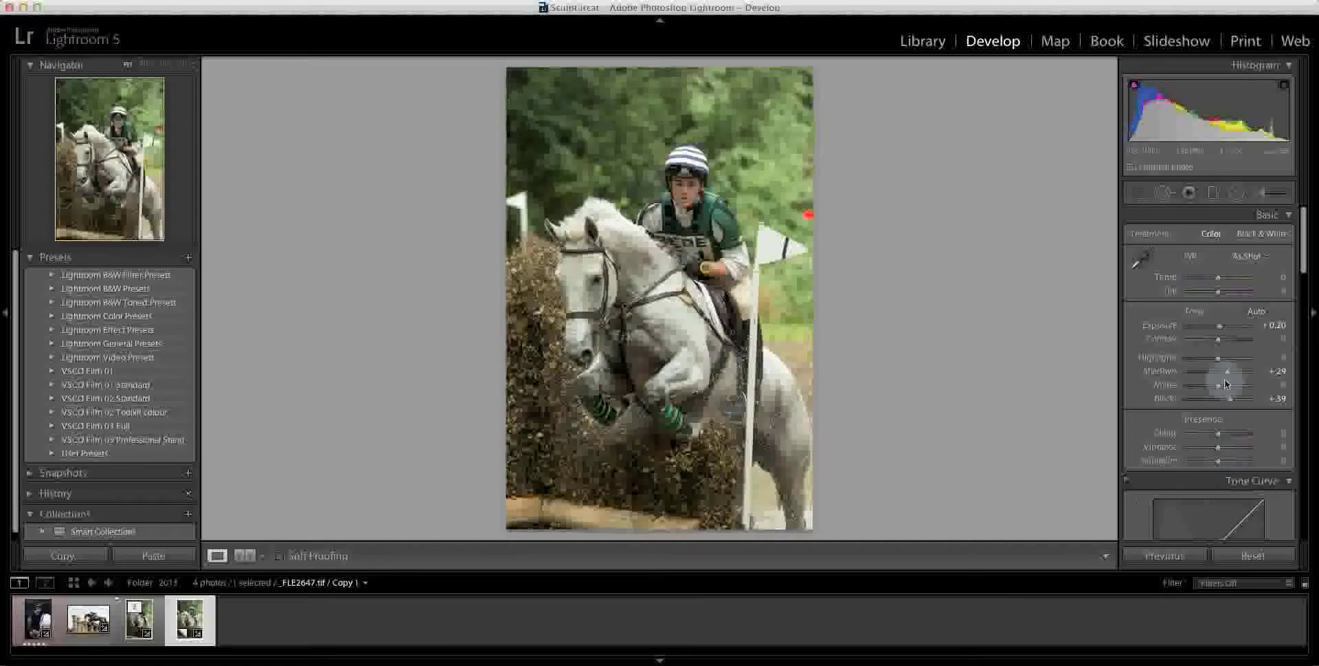
scroll(1226, 383, down, 5)
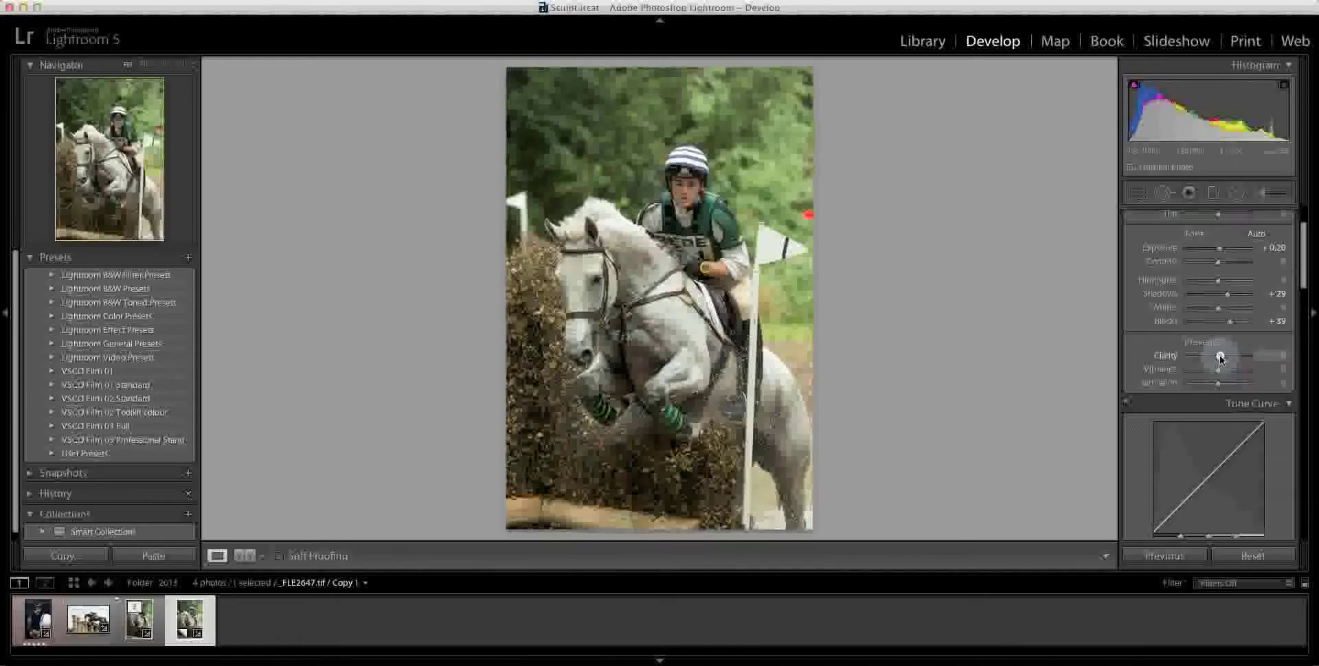
drag(1221, 357, 1220, 357)
Slightly boost the yellow and green saturation with the targeted adjustment tool, bringing green to +7.
scroll(1221, 358, down, 5)
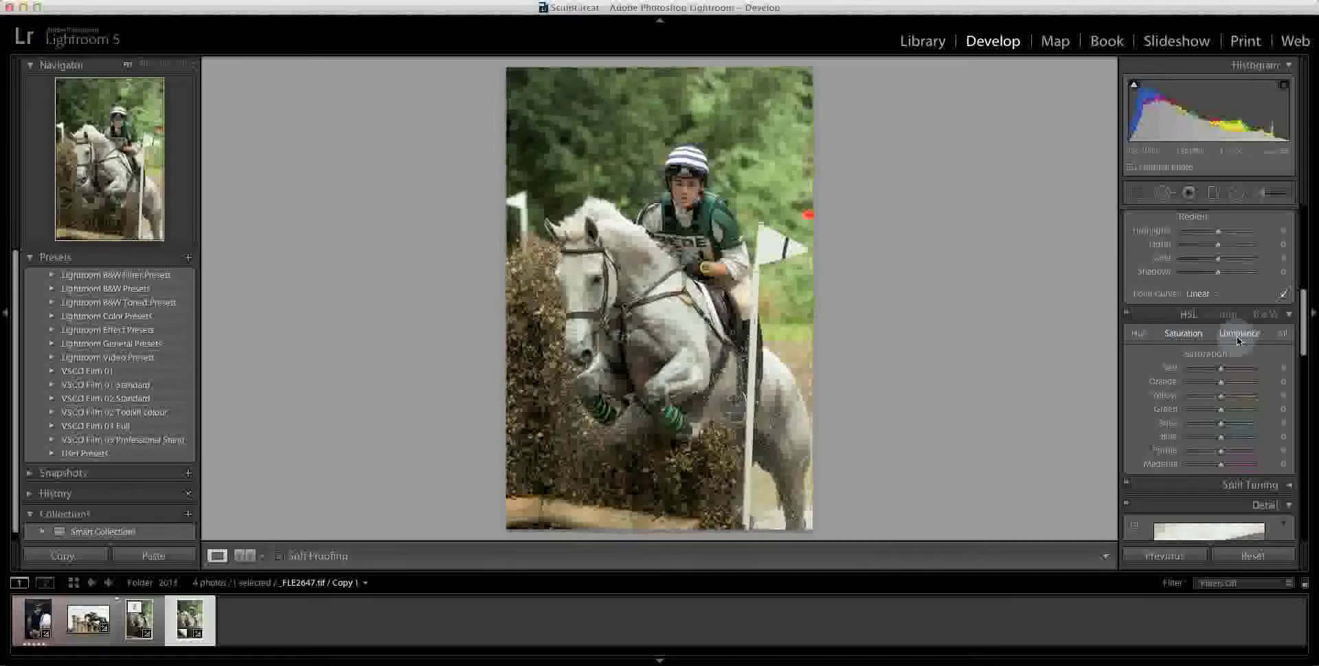
scroll(1231, 375, down, 1)
scroll(1230, 375, down, 4)
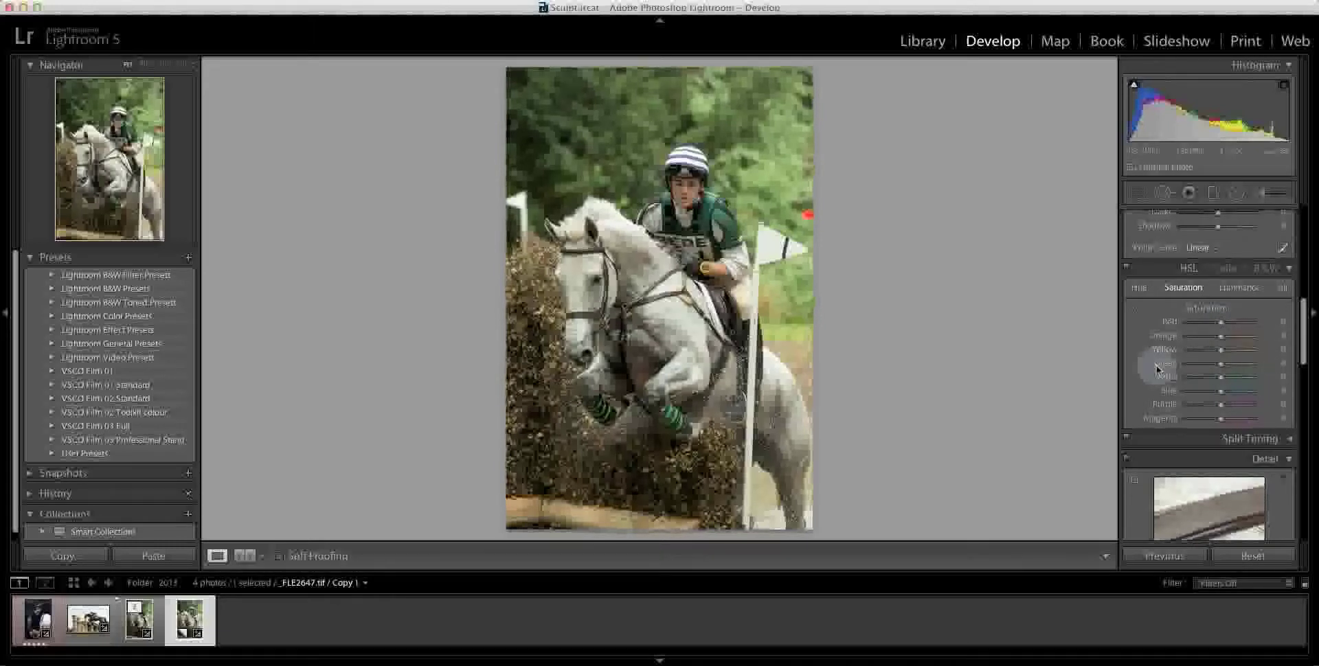
click(1131, 313)
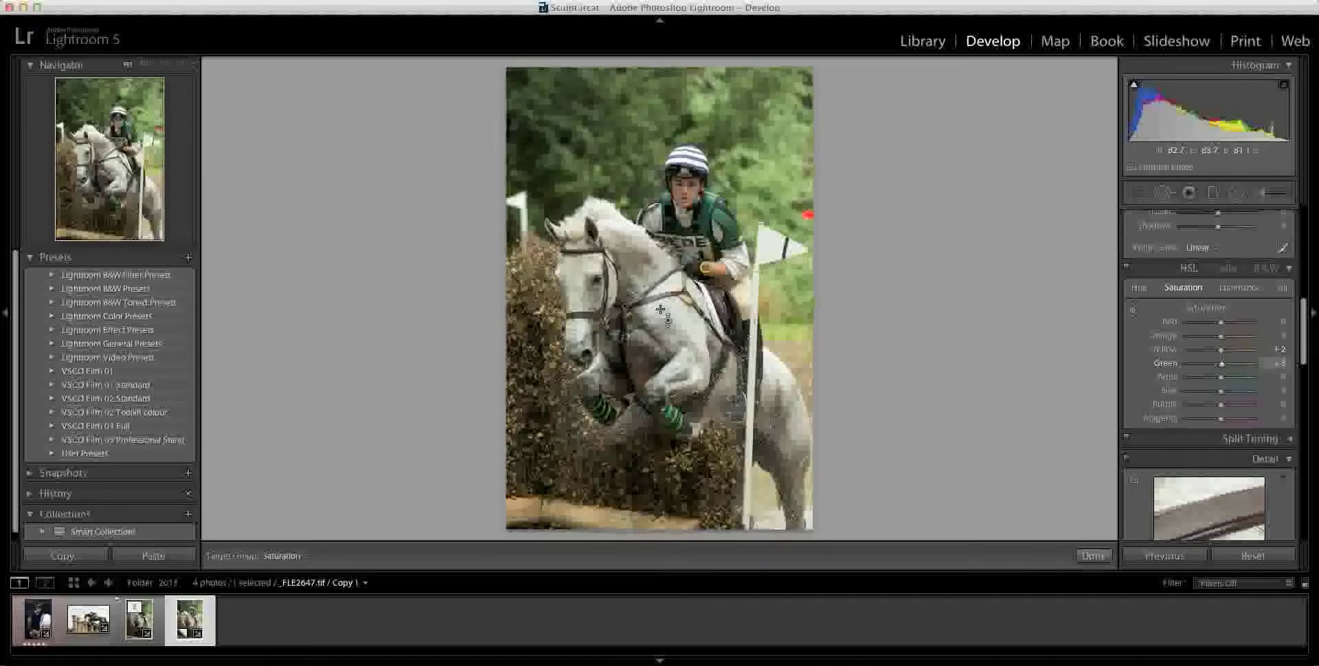
drag(660, 310, 660, 309)
drag(660, 309, 660, 310)
key(Escape)
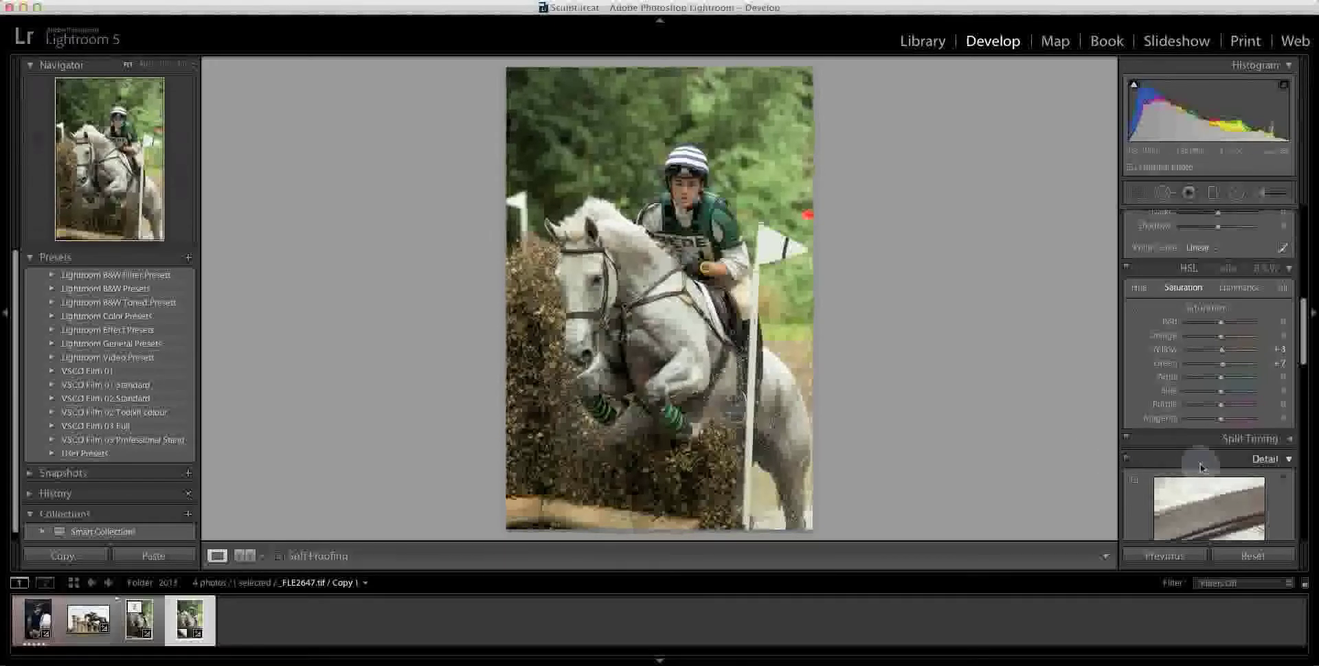
Set the sharpening Radius to 1.4 and Detail to 55, using the grayscale preview to judge the detail.
scroll(1201, 467, down, 8)
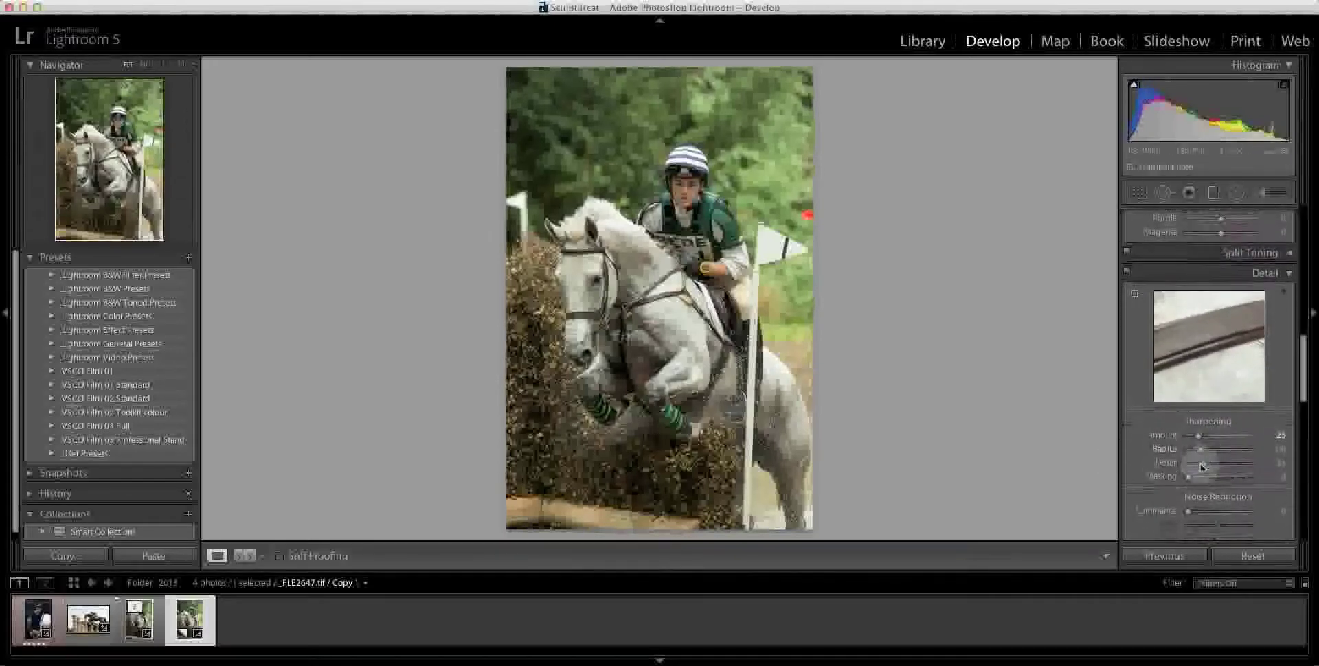
scroll(1200, 467, down, 2)
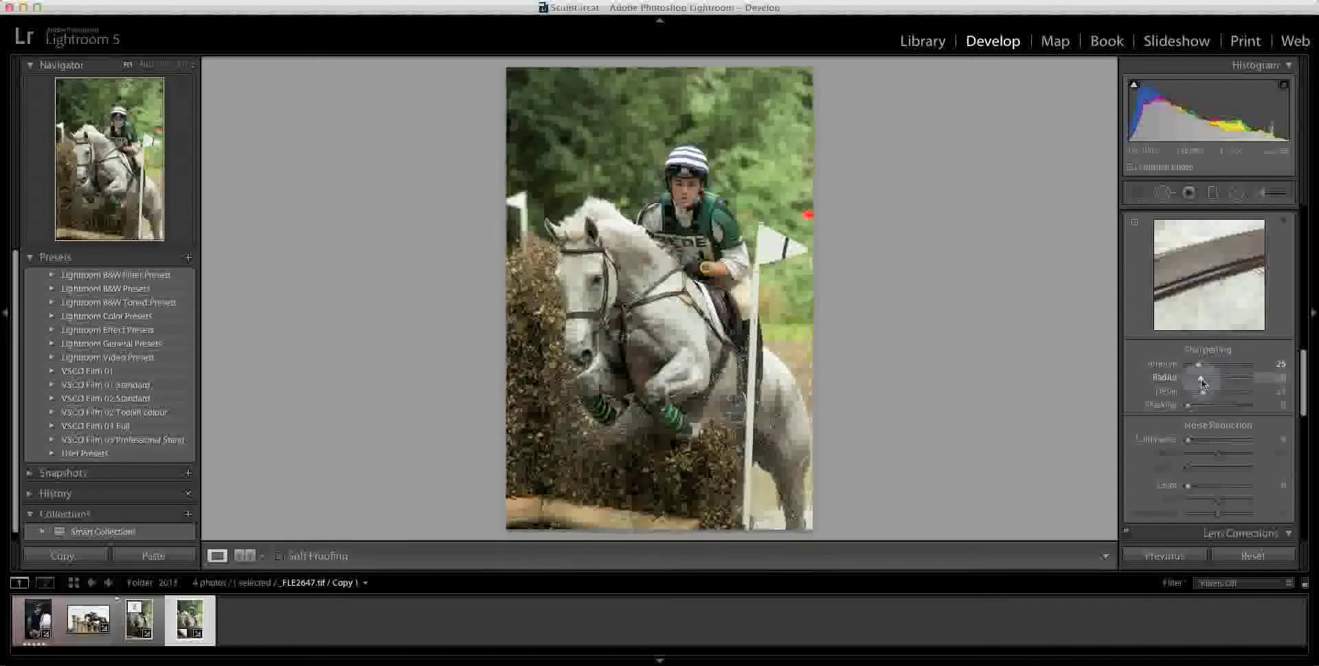
drag(1202, 380, 1209, 379)
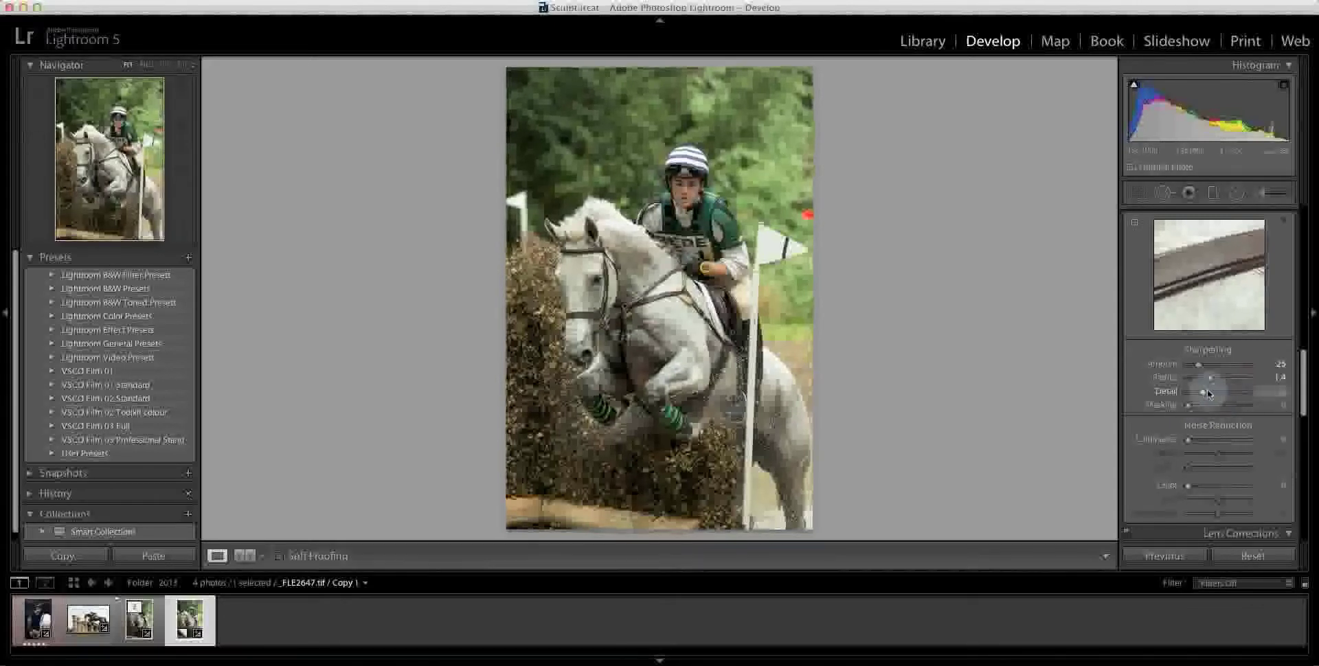
alt+click(1202, 395)
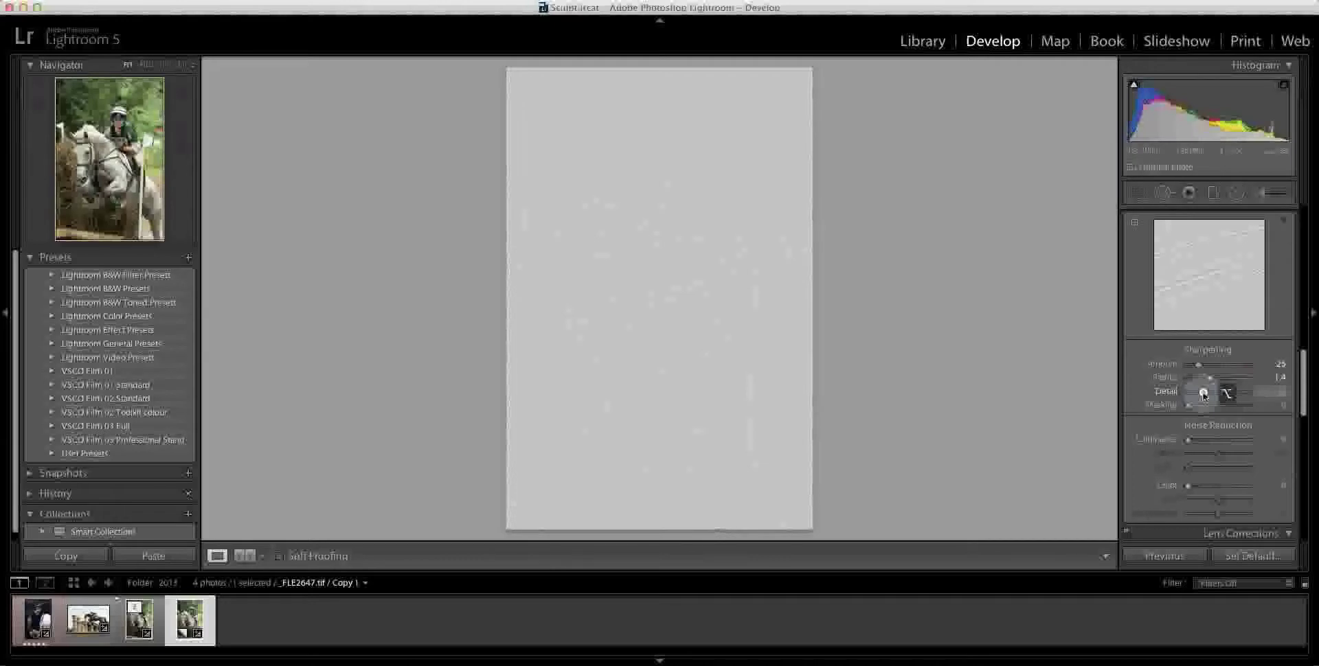
drag(1202, 395, 1216, 394)
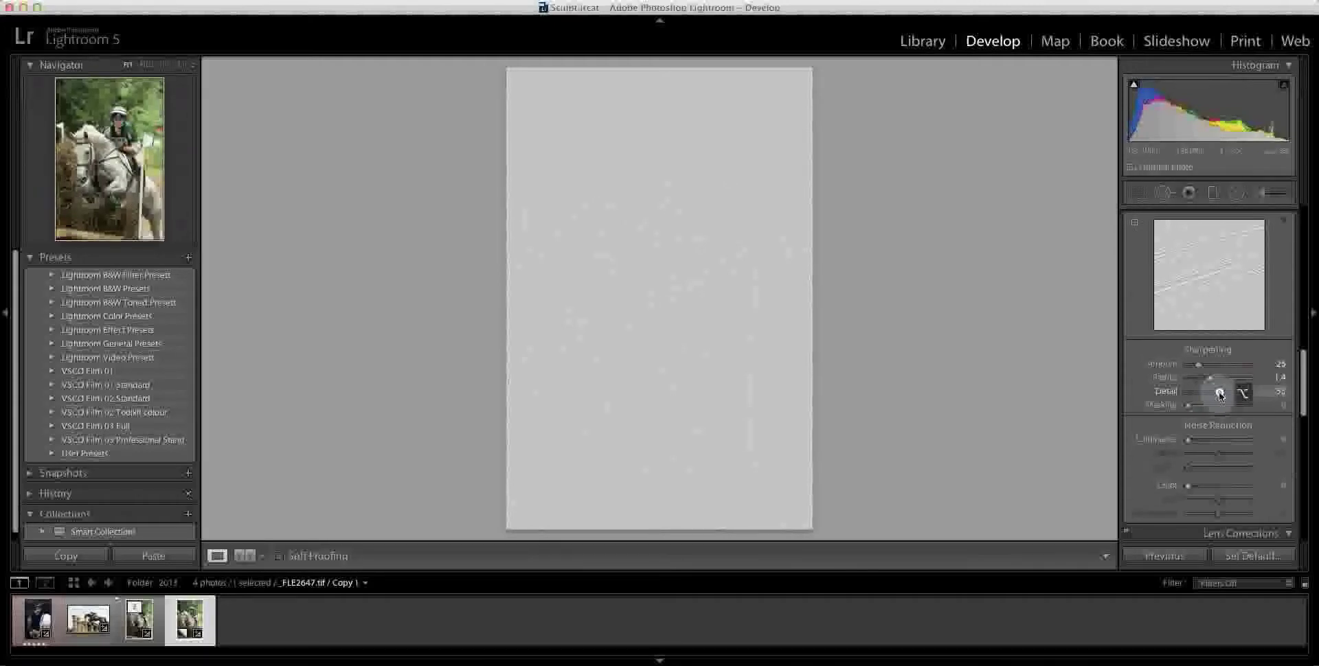
drag(1221, 394, 1221, 395)
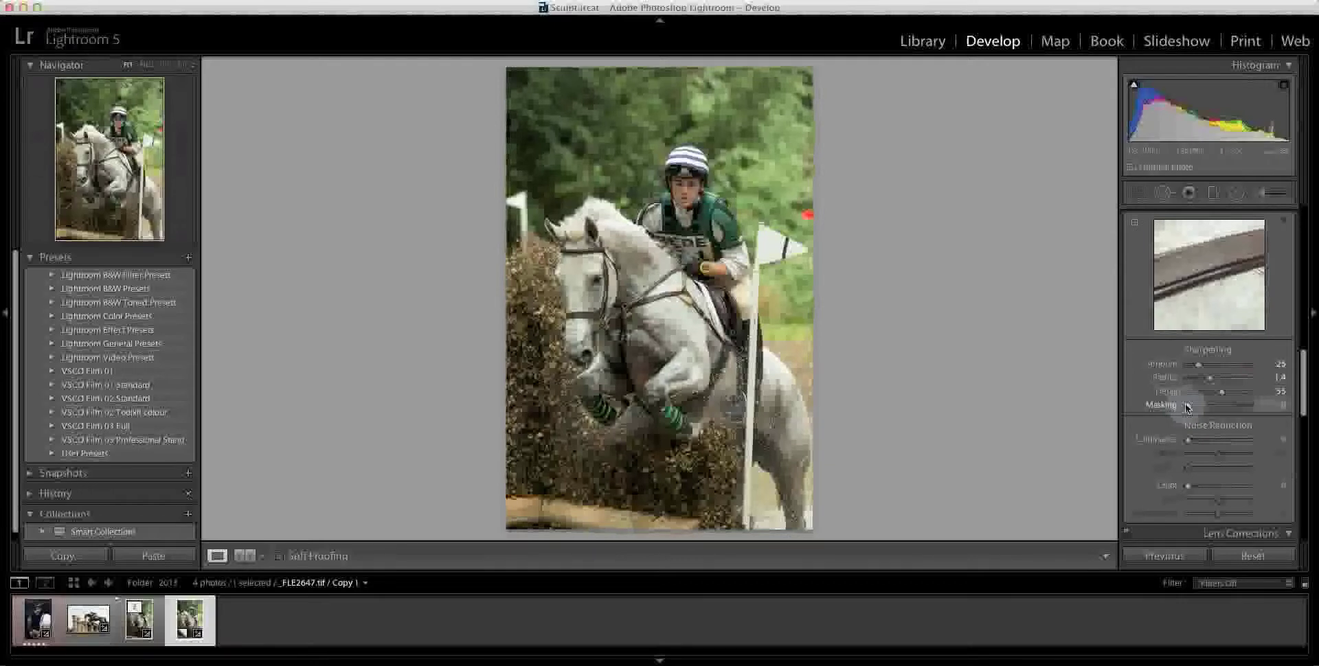
Set the sharpening Masking to 80 with the edge mask preview shown, limiting sharpening to the main edges.
key(alt)
drag(1188, 407, 1237, 407)
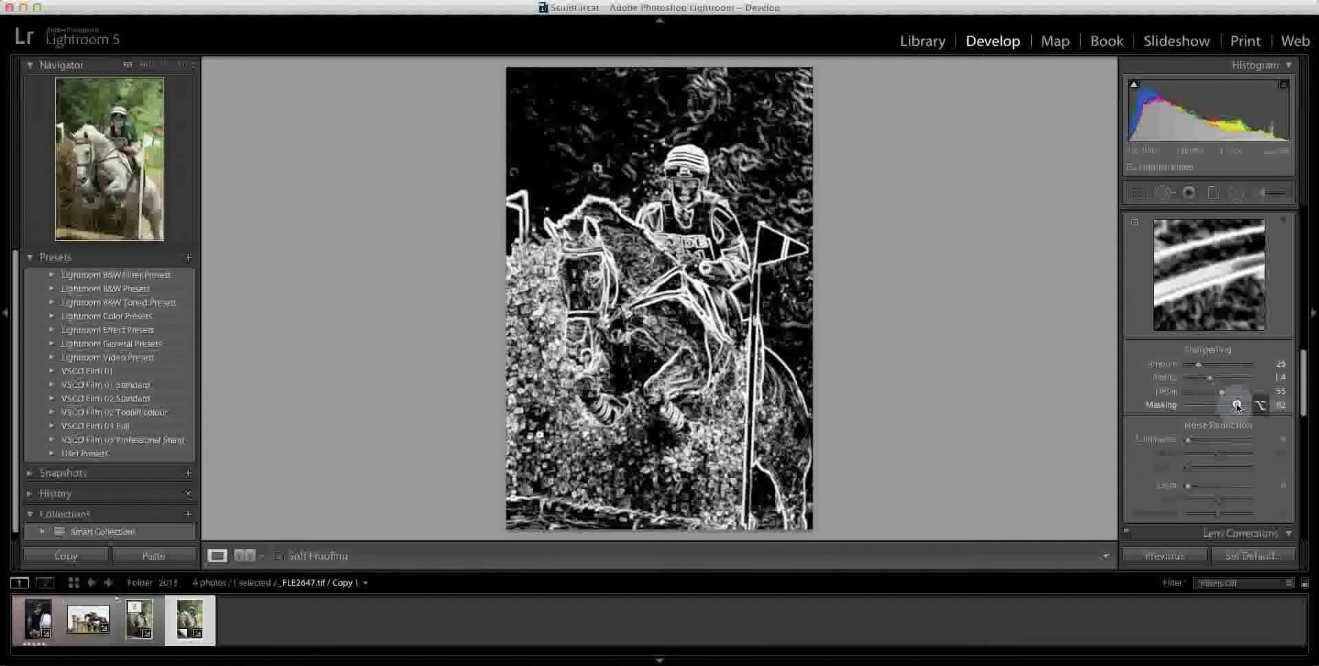
drag(1236, 406, 1242, 406)
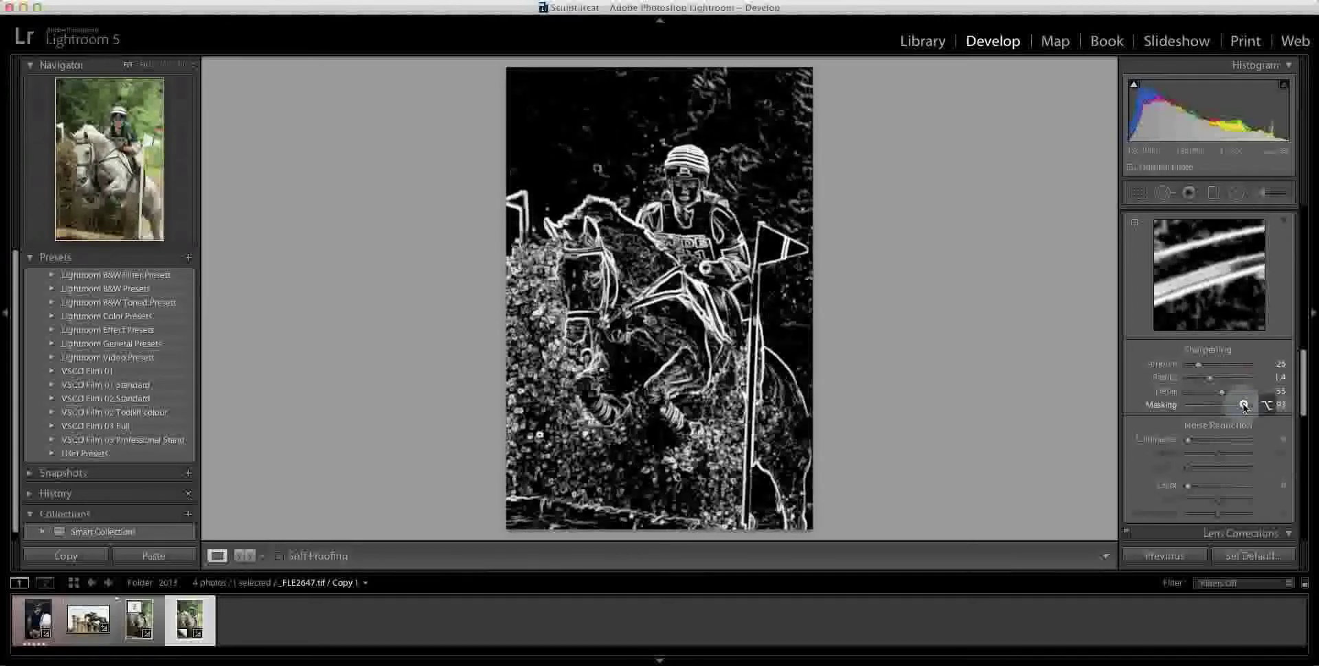
drag(1242, 405, 1242, 405)
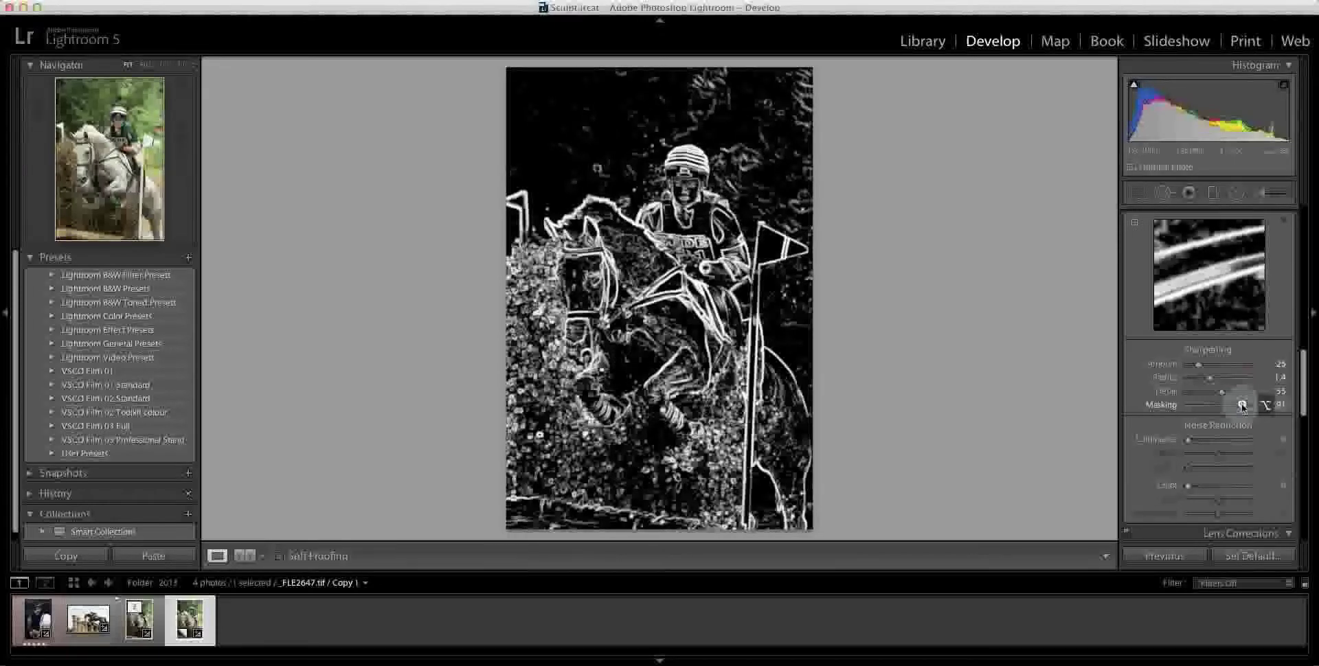
drag(1243, 406, 1236, 407)
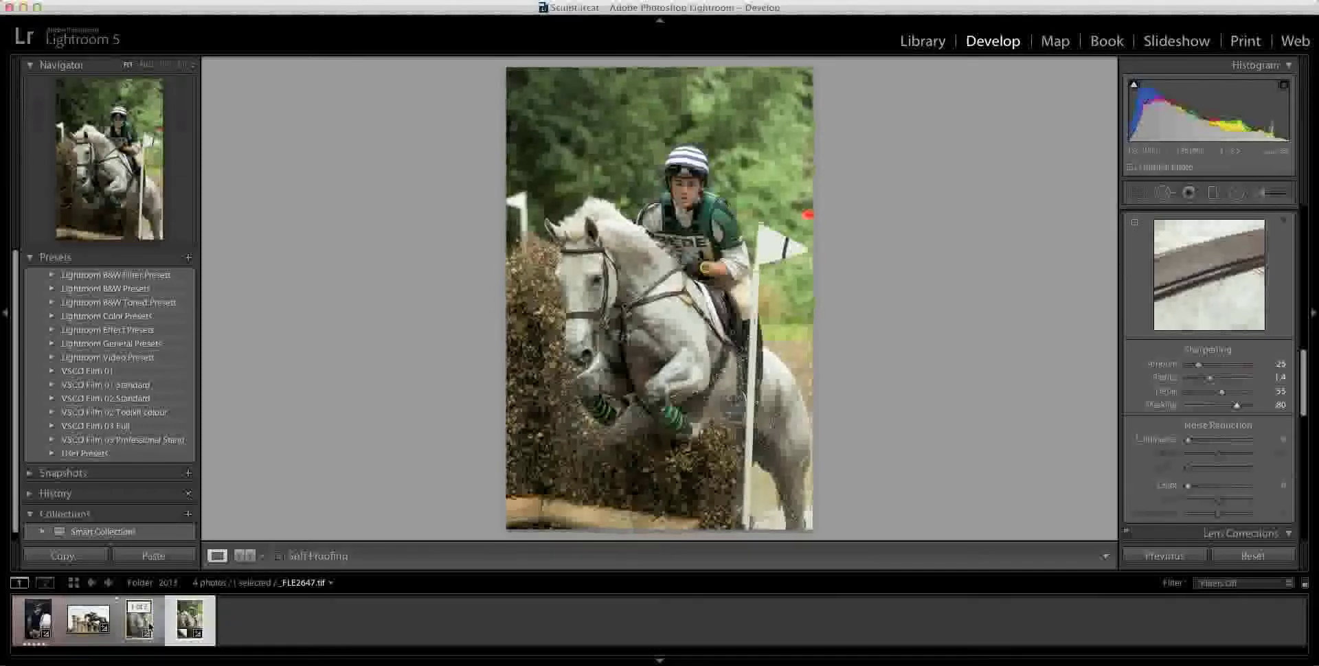
Compare the edited copy with the original side by side in the secondary window, with the photo info overlay shown.
shift+click(150, 626)
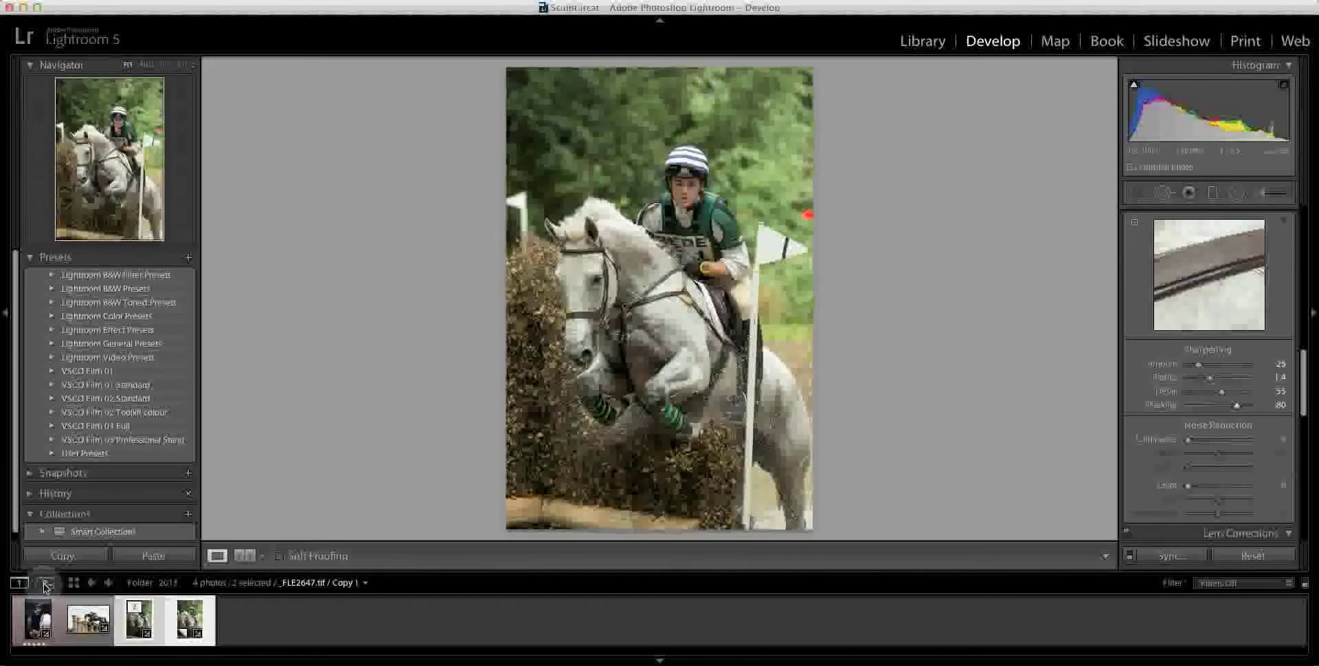
click(45, 585)
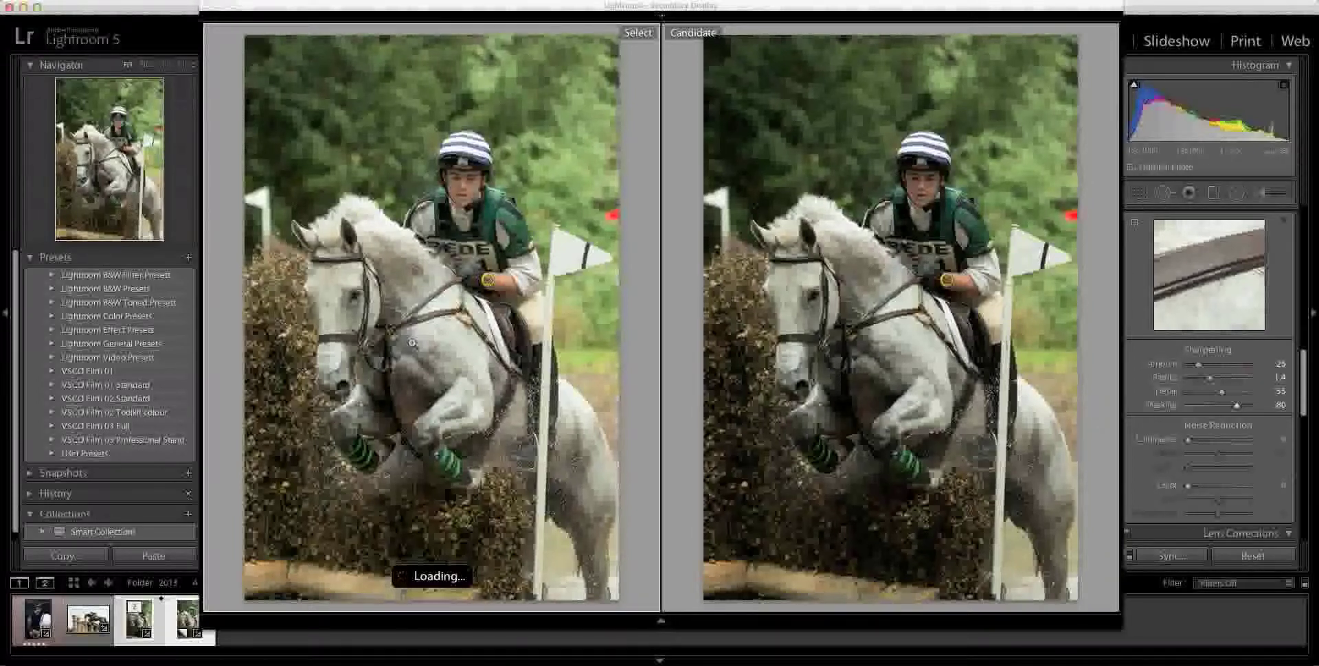
key(super)
key(super+i)
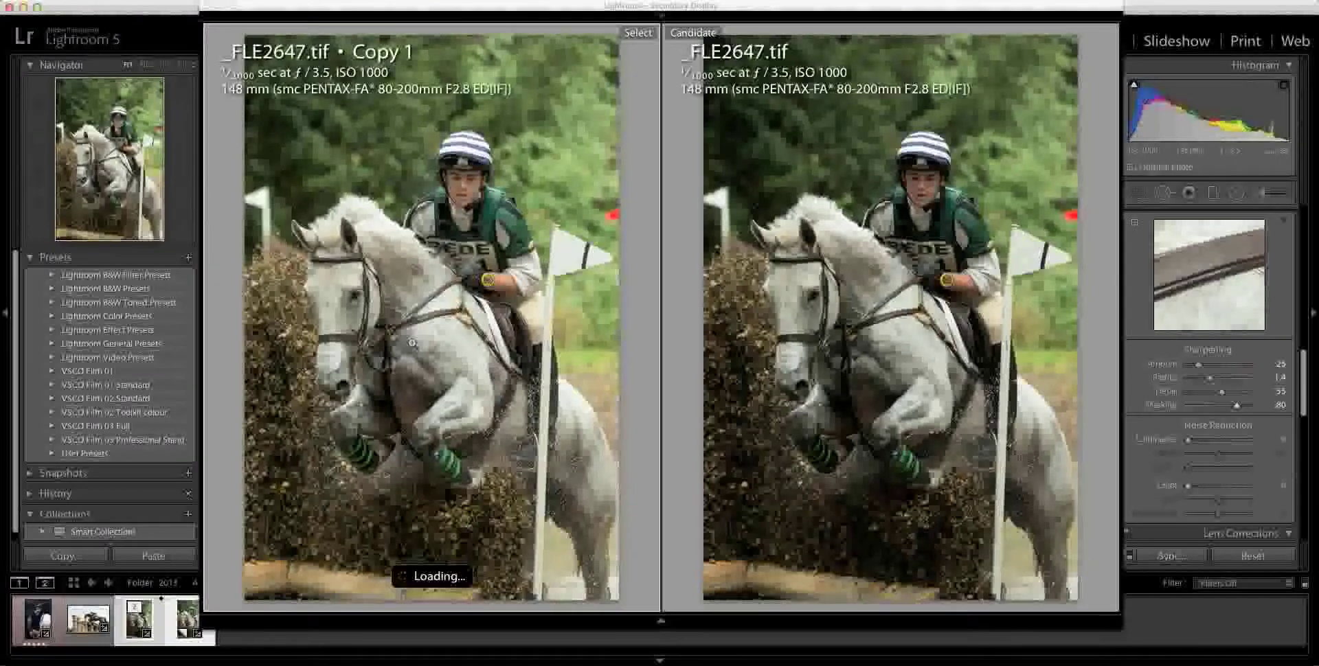